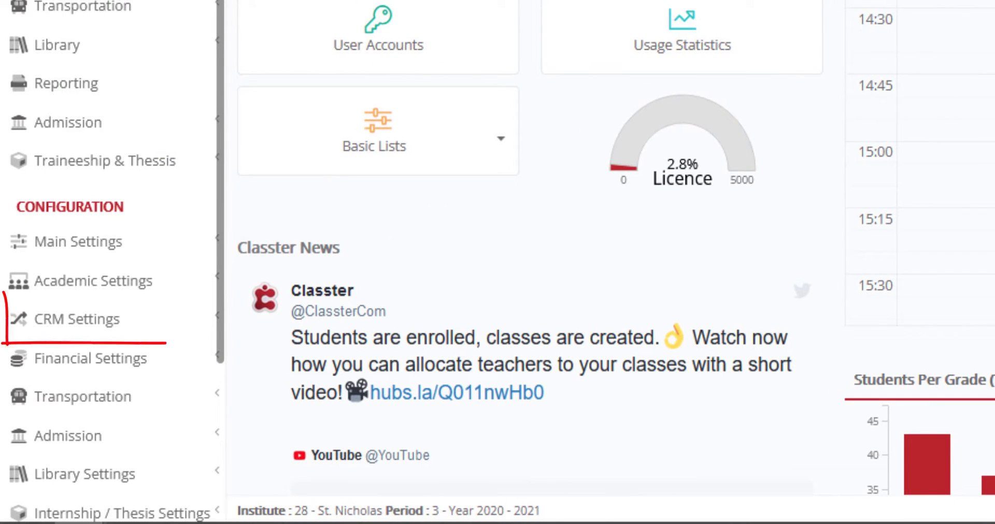
Step: Open the CRM Types list within the dropdown lists of the CRM Settings
left_click(120, 334)
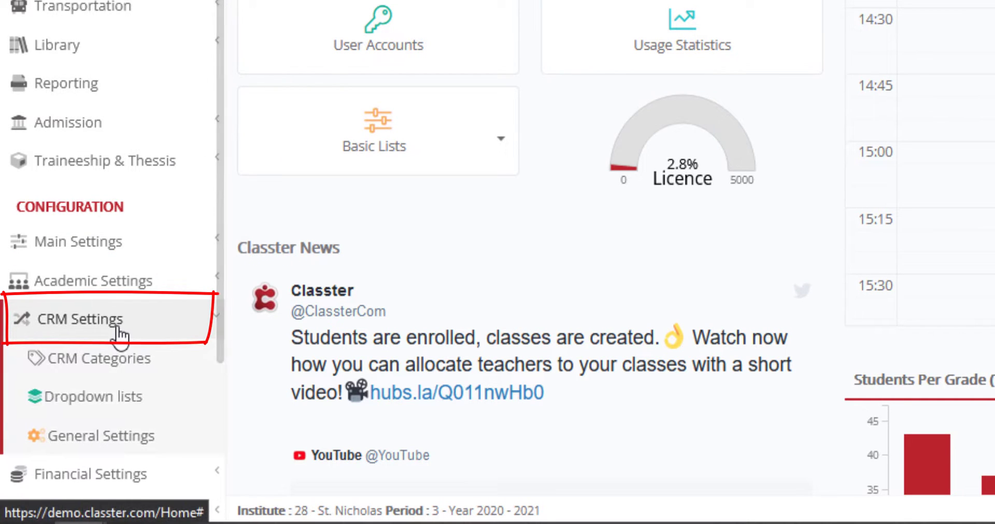
left_click(113, 404)
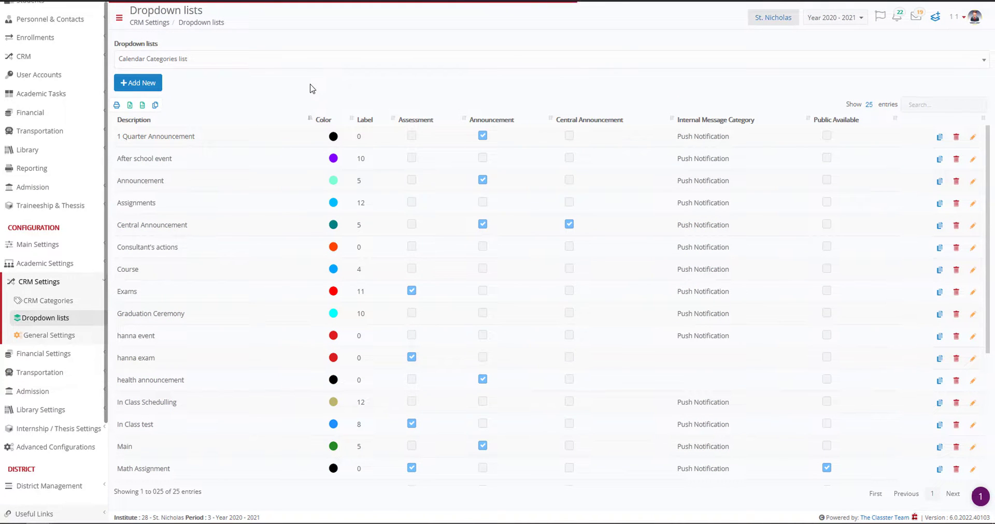
left_click(306, 67)
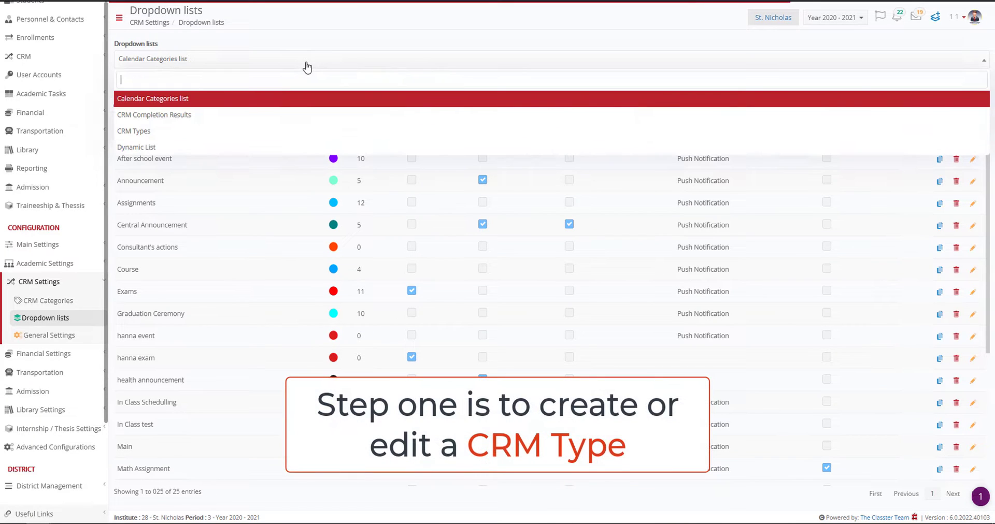
left_click(164, 136)
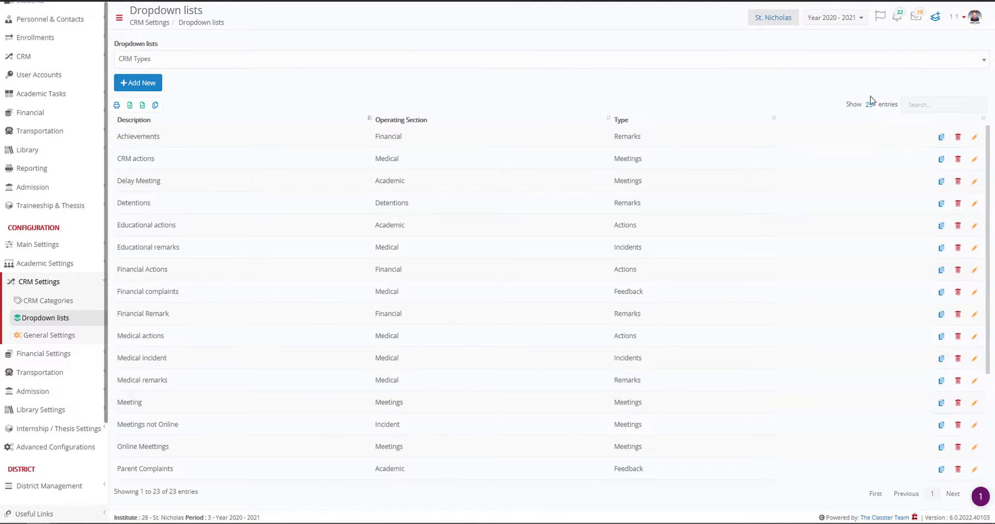
Step: Open the School Incidents CRM type, examine its available operating section and type options, and close it without saving
left_click_drag(991, 141, 926, 231)
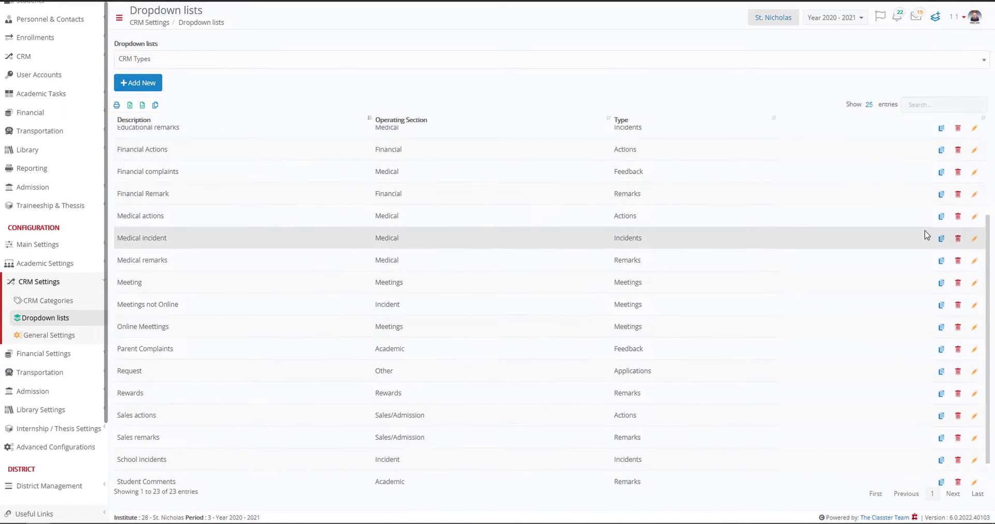
left_click(974, 464)
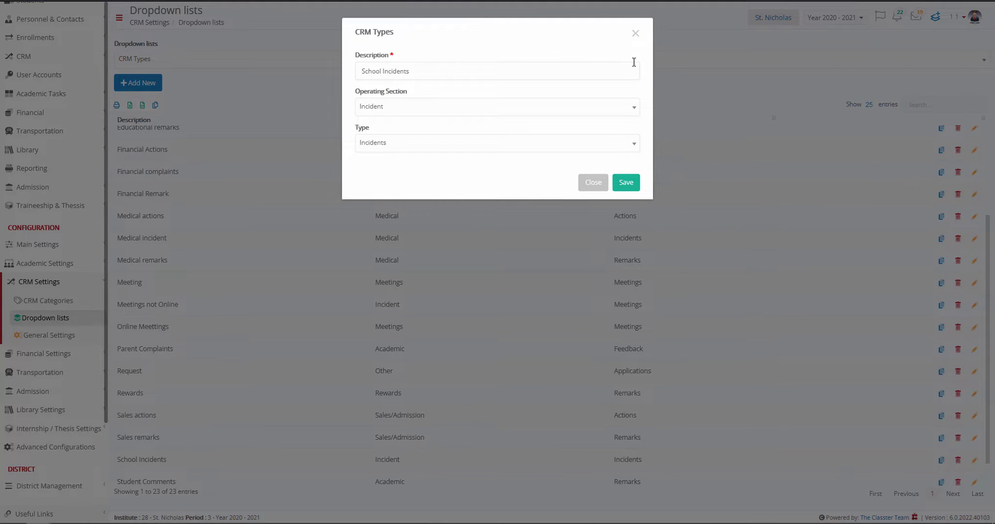
left_click(573, 112)
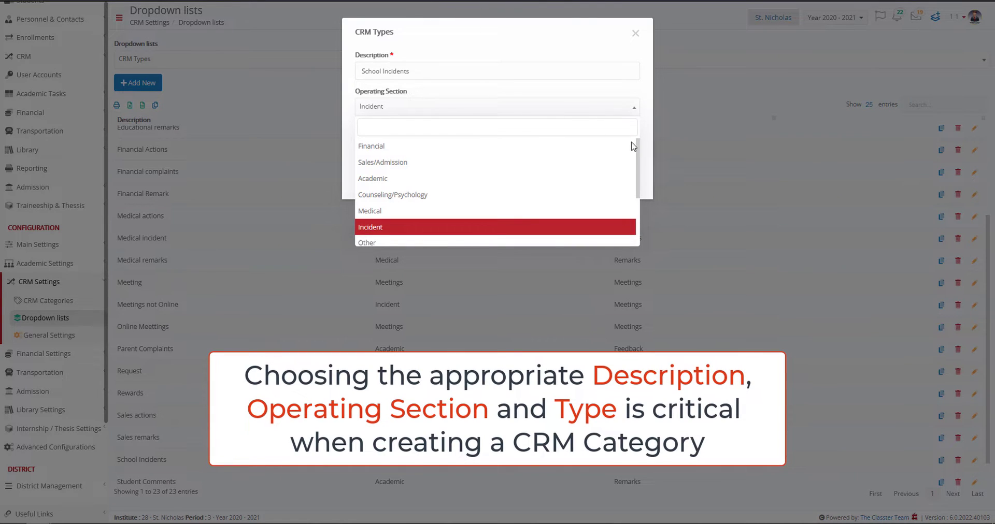
left_click_drag(637, 156, 631, 222)
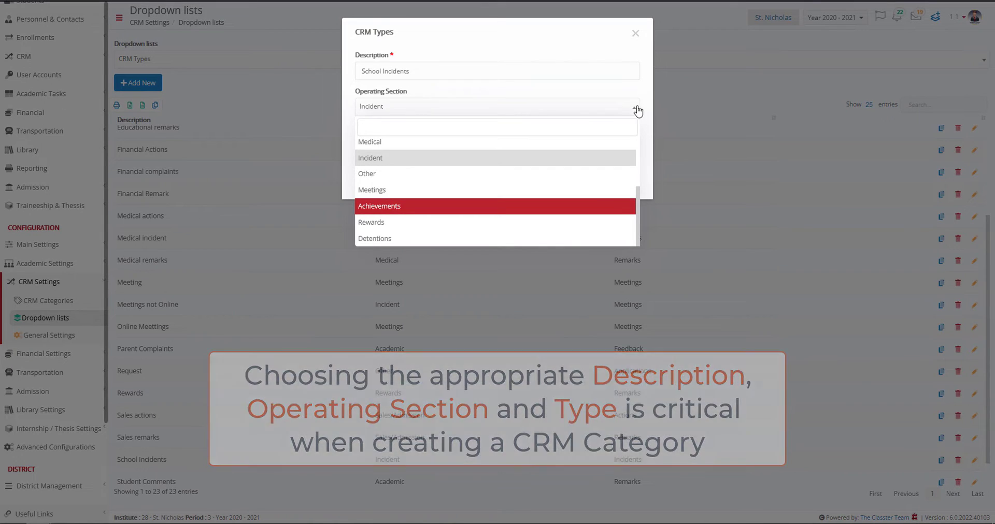
left_click(632, 108)
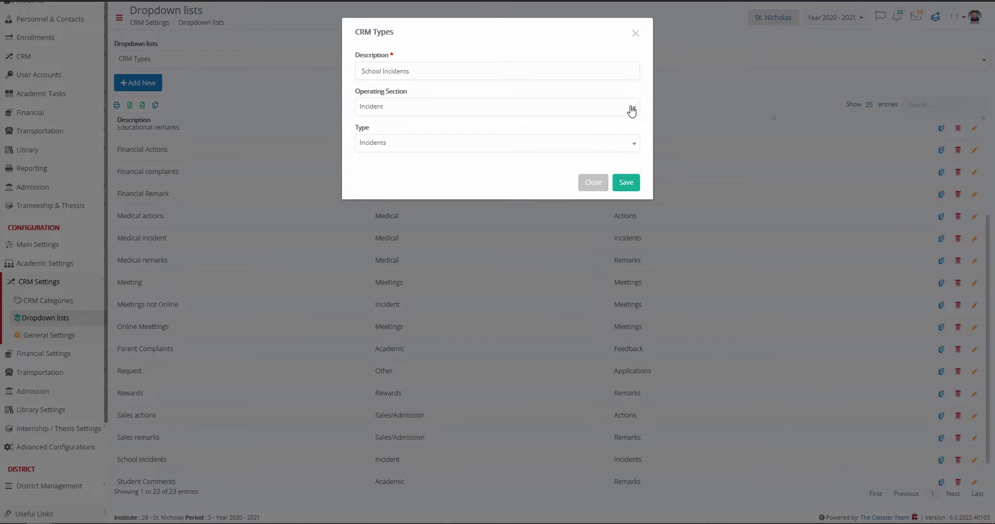
left_click(633, 150)
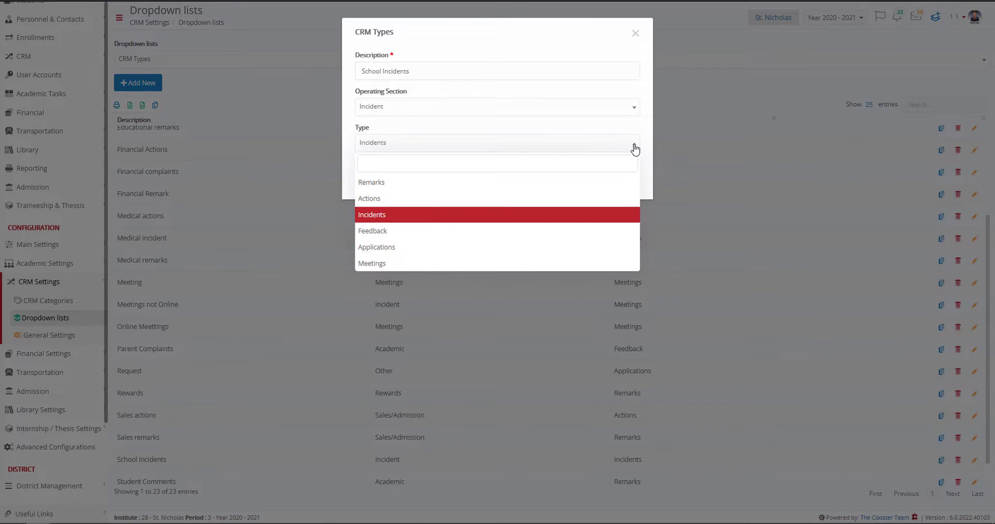
left_click(634, 149)
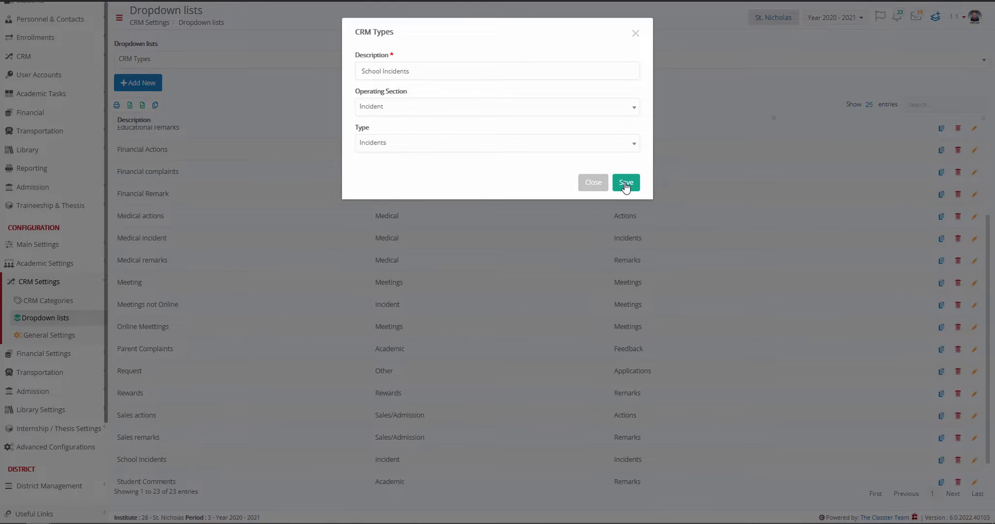
left_click(592, 184)
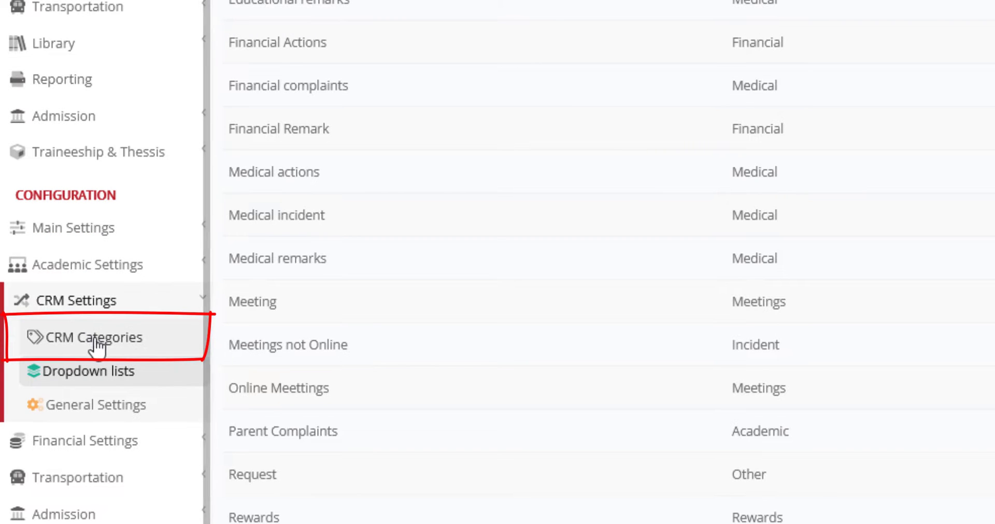
Step: Create a CRM category with the description "Educational Remark - 2022" and the type Educational remarks
left_click(125, 342)
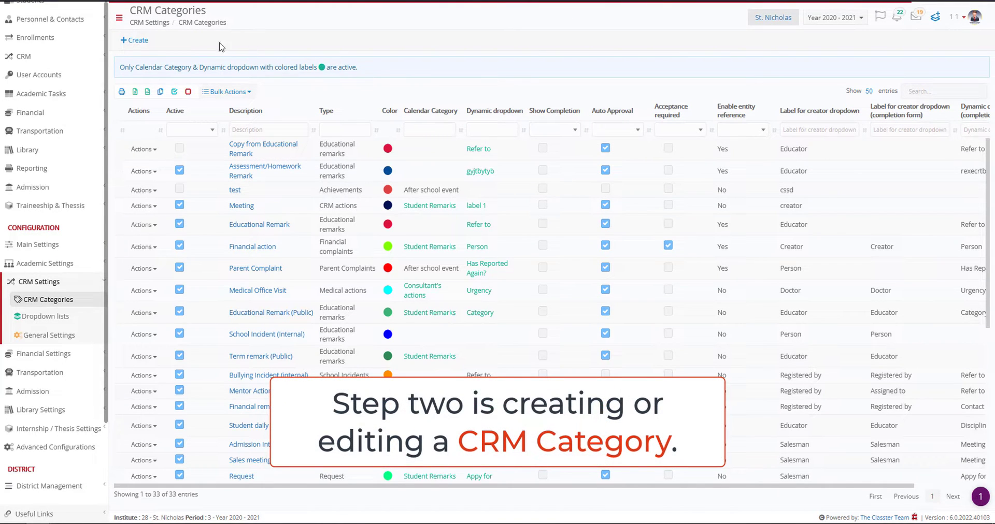
left_click(136, 42)
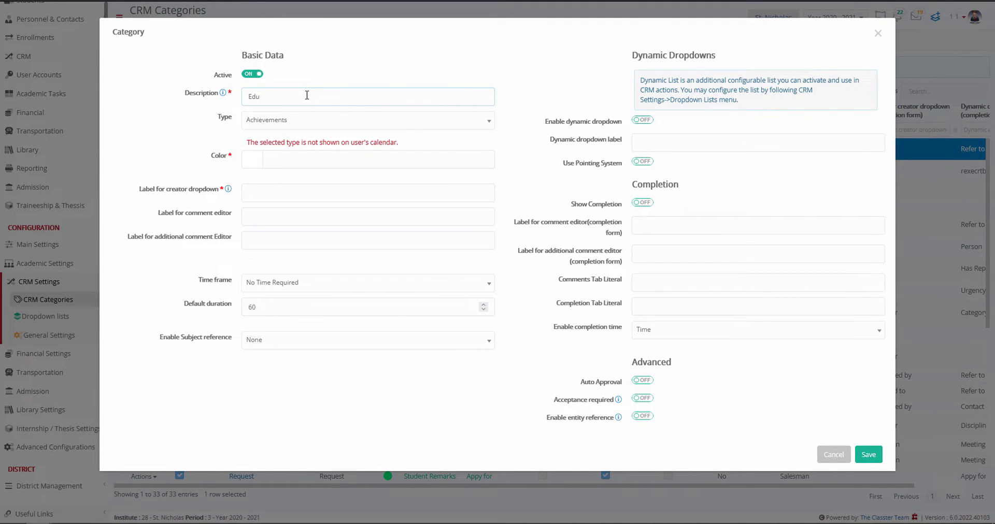
type("Educational Remark - 2022")
left_click(485, 125)
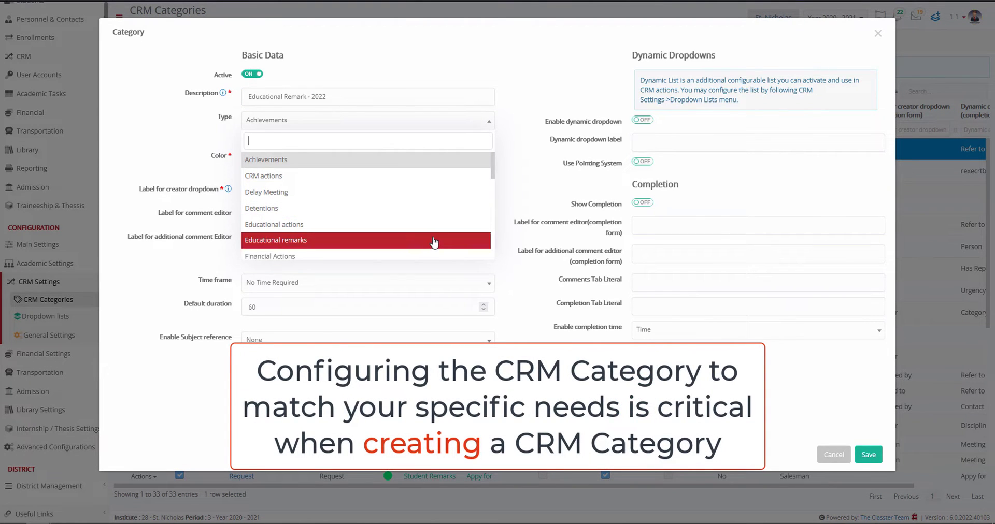
left_click(434, 242)
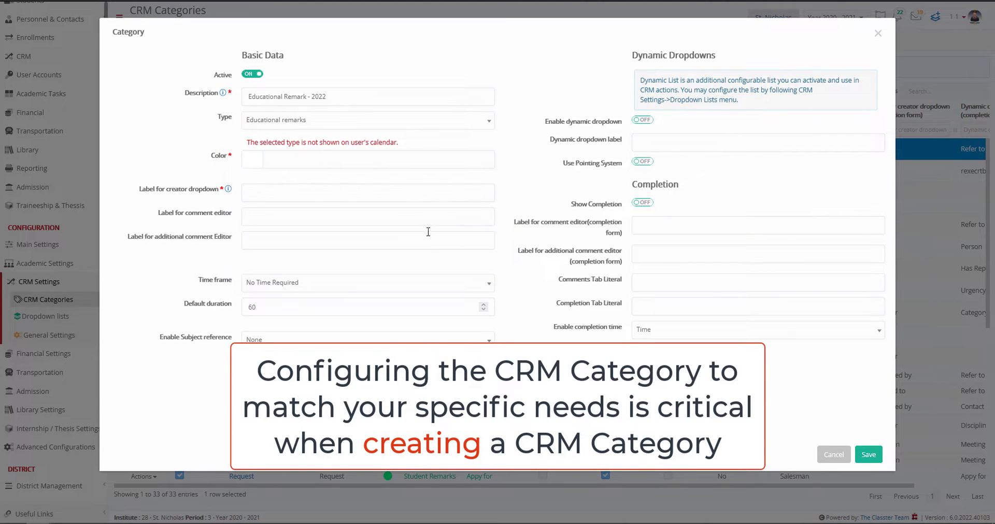
Step: Set the new category's color to the crimson red #e02248
left_click(252, 160)
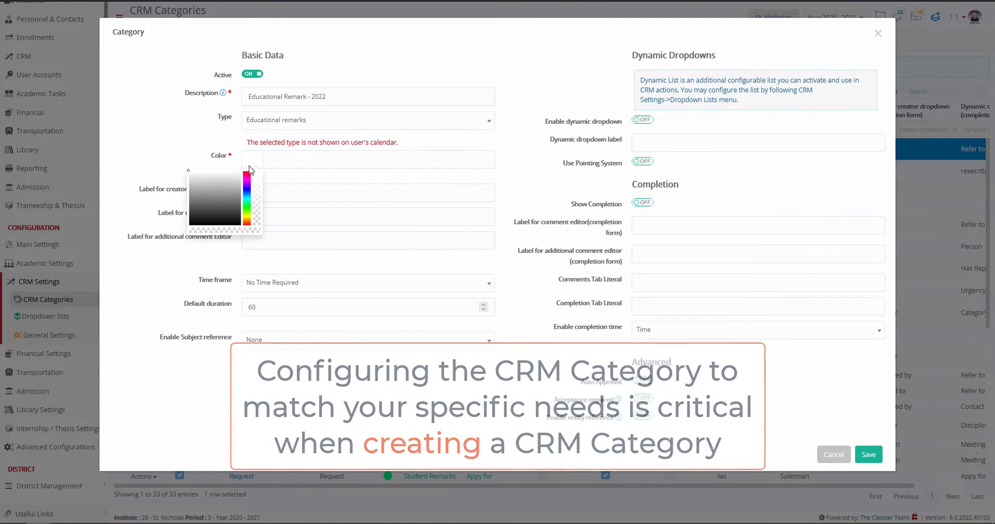
left_click(246, 175)
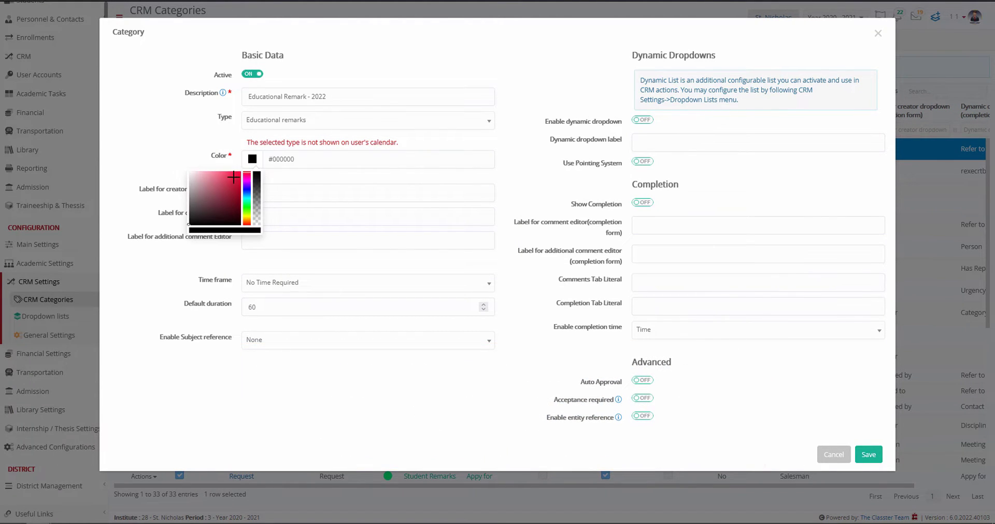
left_click(233, 179)
left_click(508, 180)
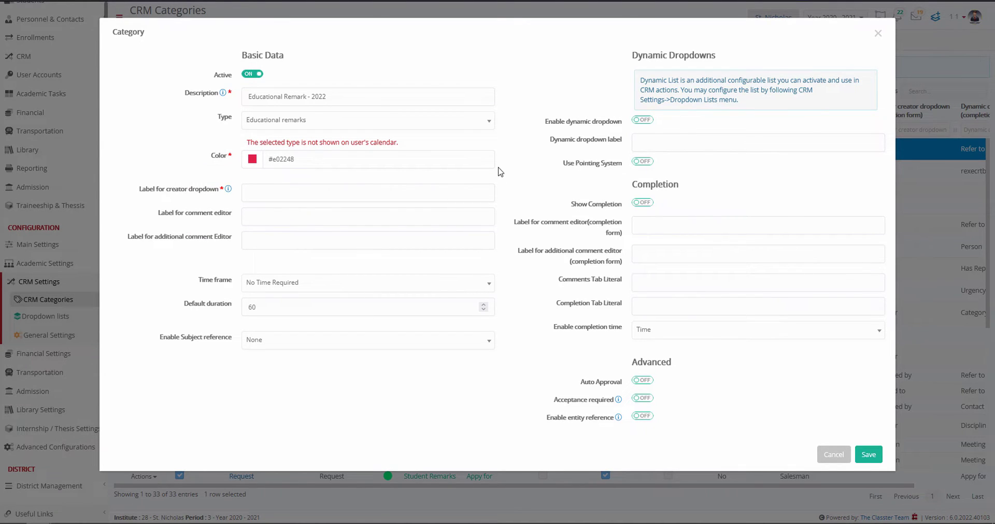
Step: Label the creator dropdown "Educator", the comment editor "Main Comment" and the additional comment editor "Internal Comment"
left_click(326, 193)
type("Educator")
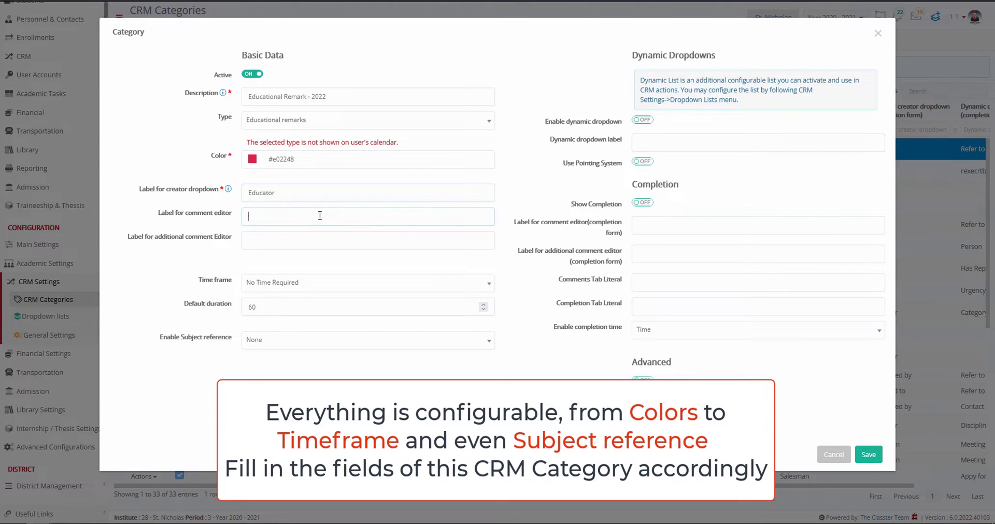
type("Main Comment")
left_click(314, 241)
type("Internal Comment")
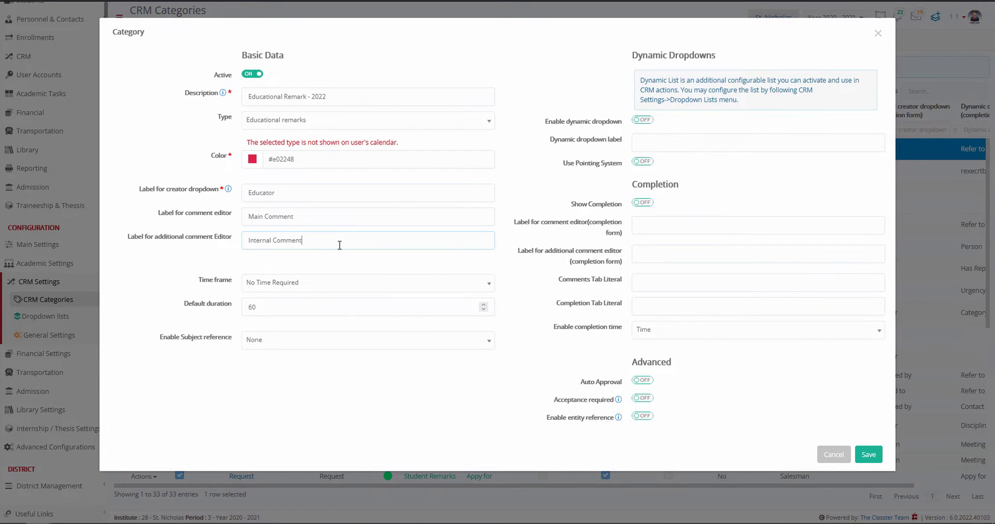
Step: Set the category's time frame to Start time end time and enable the dynamic dropdown with the label "Refers to"
left_click(485, 285)
left_click(424, 342)
left_click(643, 121)
type("rs to")
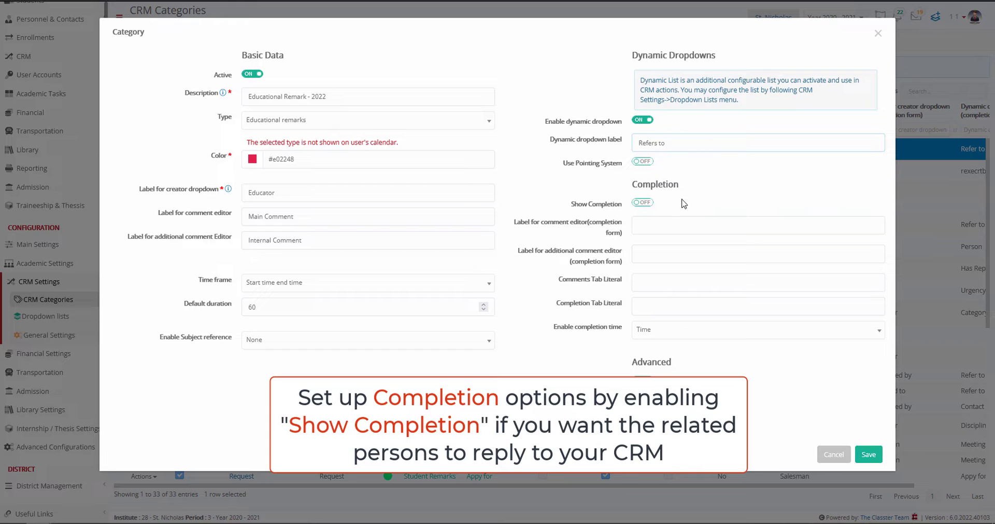
Step: Label the completion form's comment editor "Public Comment" and its additional comment editor "Internal Comment"
left_click(664, 222)
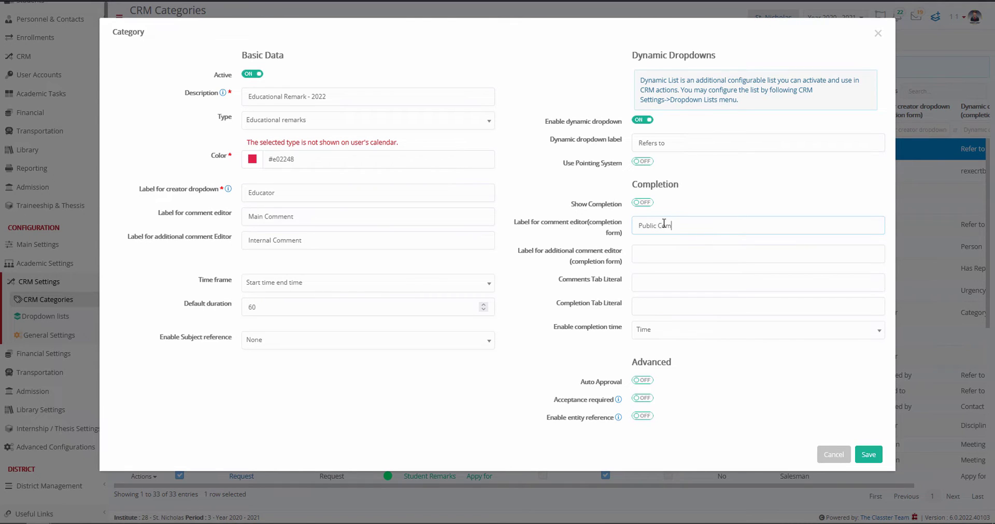
left_click(670, 250)
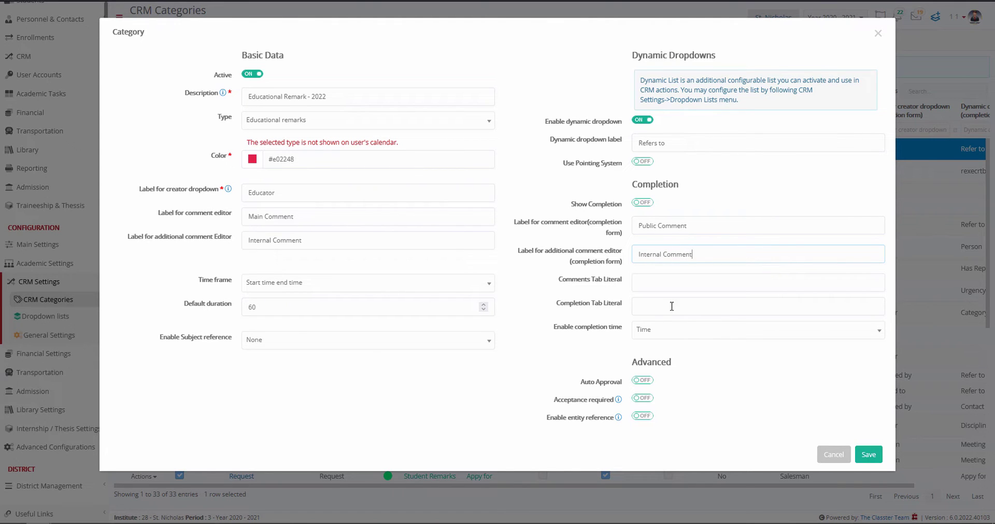
Step: Enable Auto Approval and entity reference for the category and save it
left_click(644, 381)
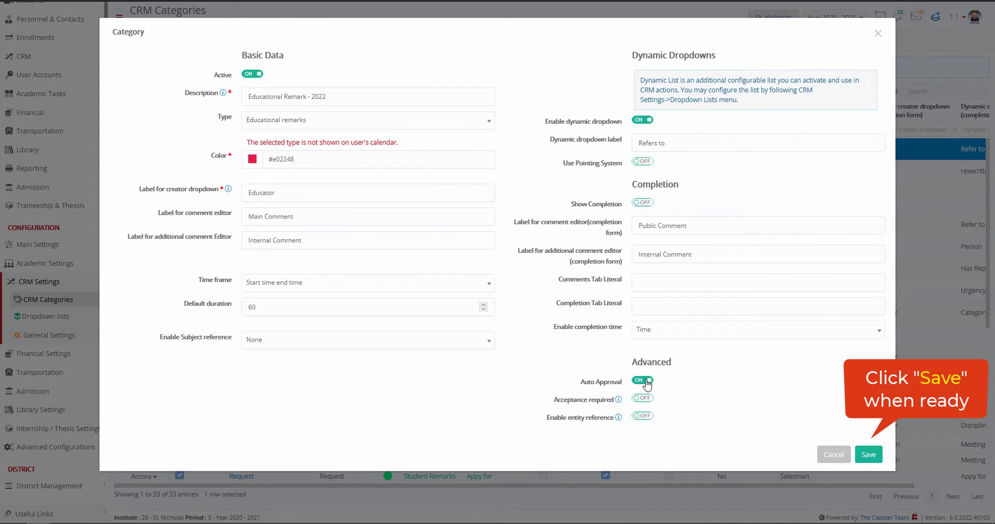
left_click(642, 417)
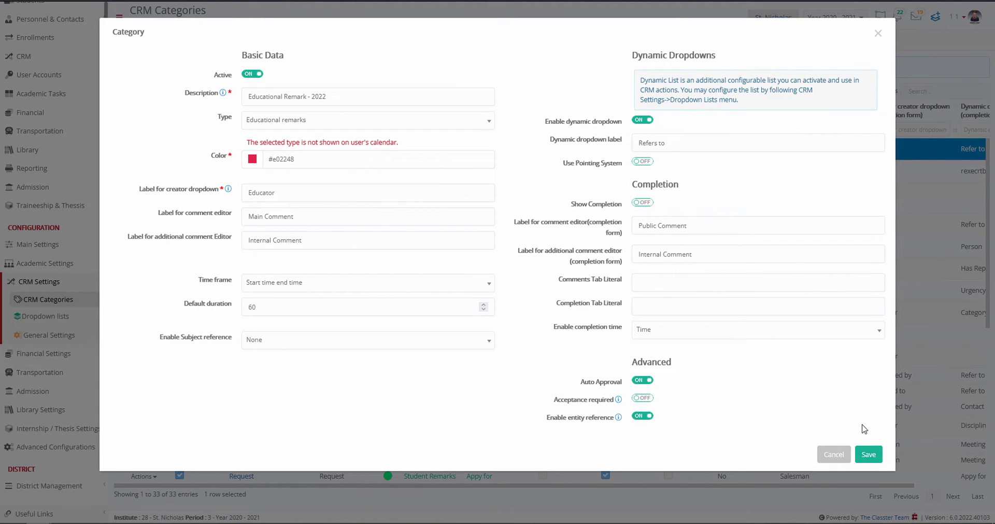
left_click(868, 456)
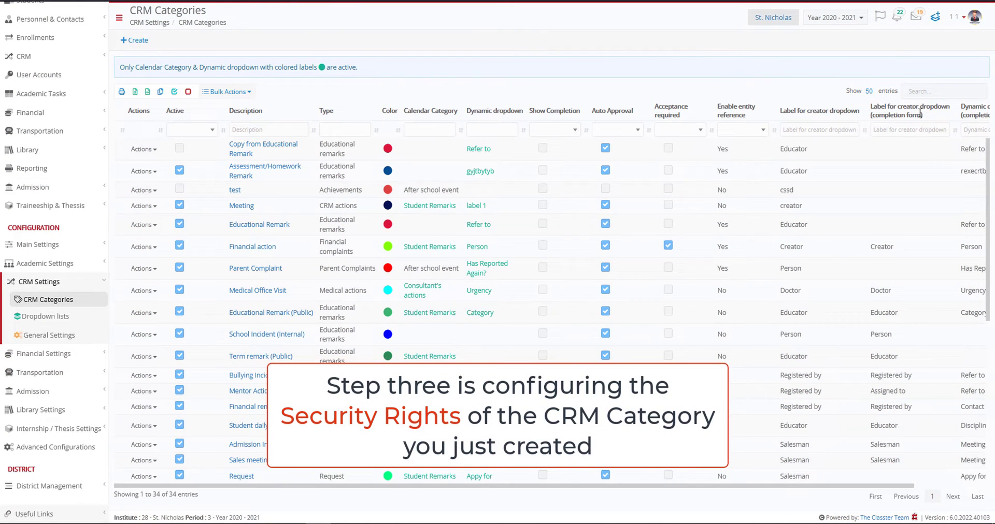
Step: Open the security rights of the Educational Remark - 2022 category
left_click_drag(991, 159, 991, 326)
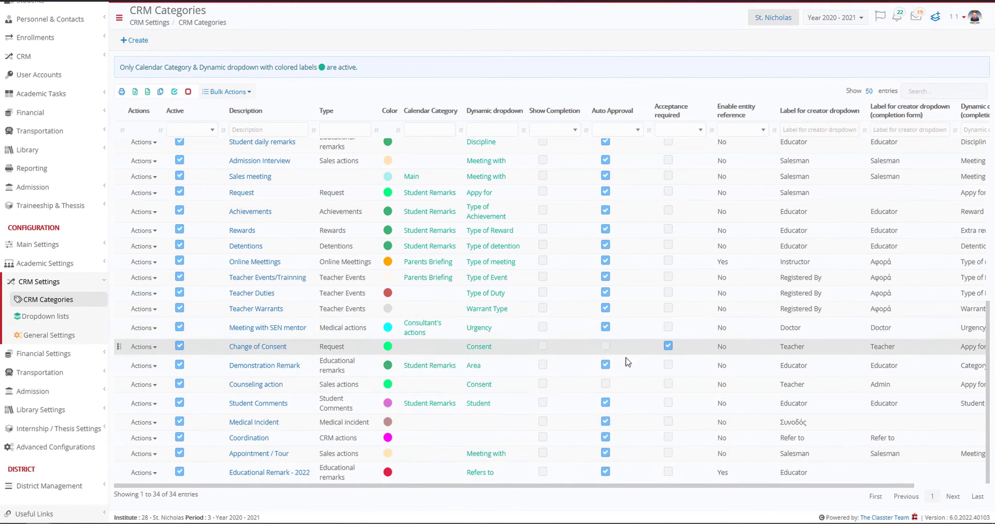
left_click(145, 473)
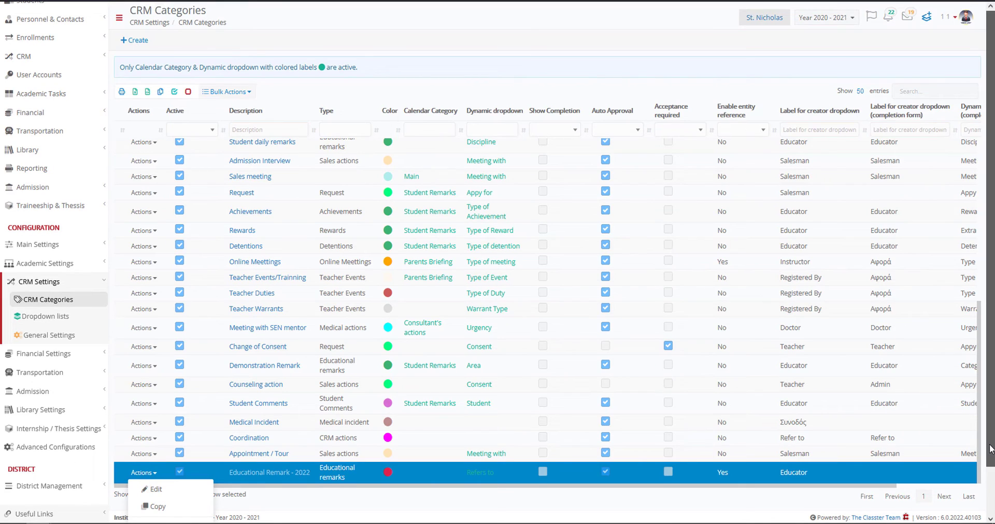
scroll(989, 473, "down", 1)
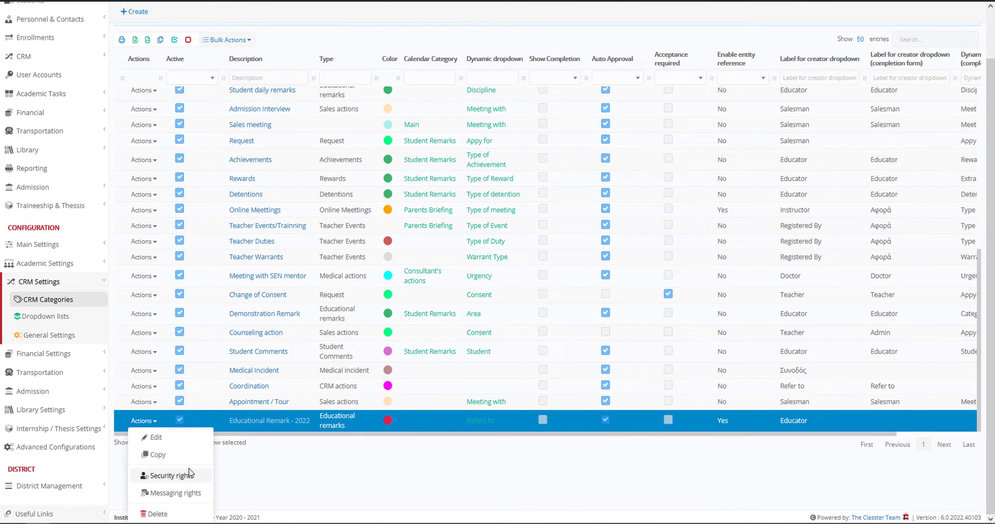
left_click(169, 476)
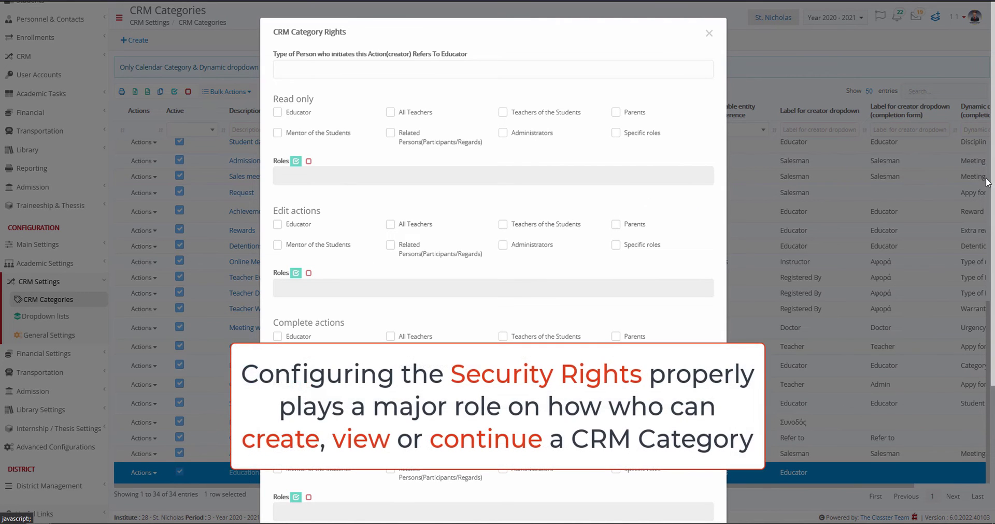
Step: Set Teacher and Employees as the types of person who can initiate the action
left_click_drag(992, 182, 993, 193)
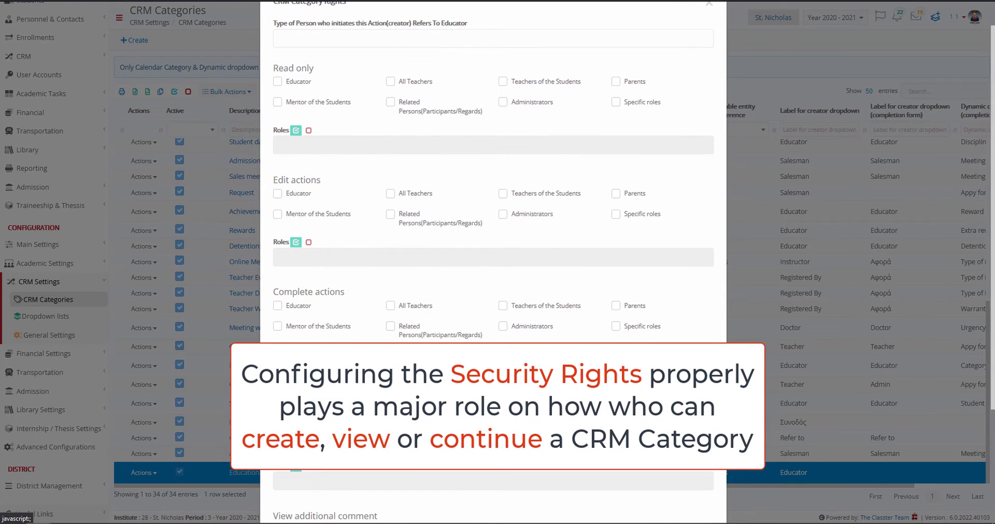
left_click(295, 36)
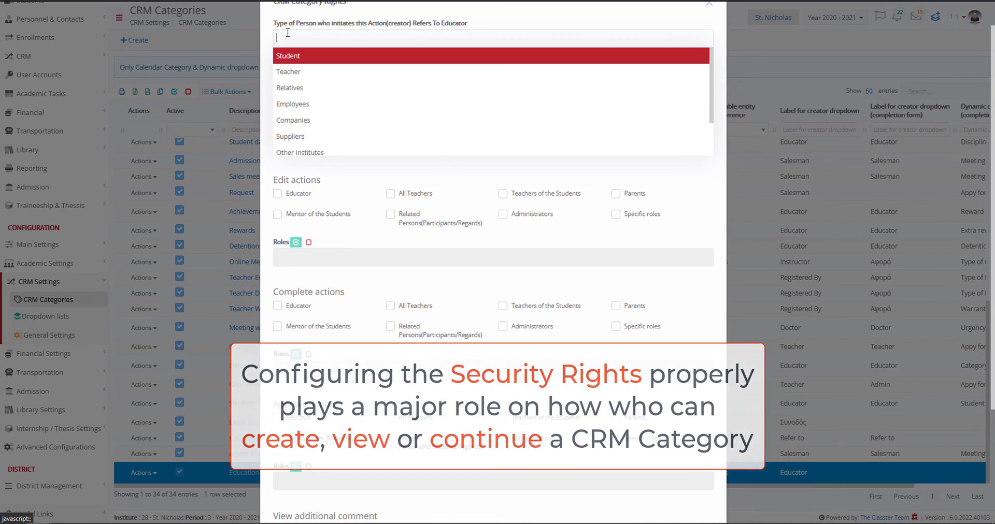
left_click(298, 74)
left_click(334, 42)
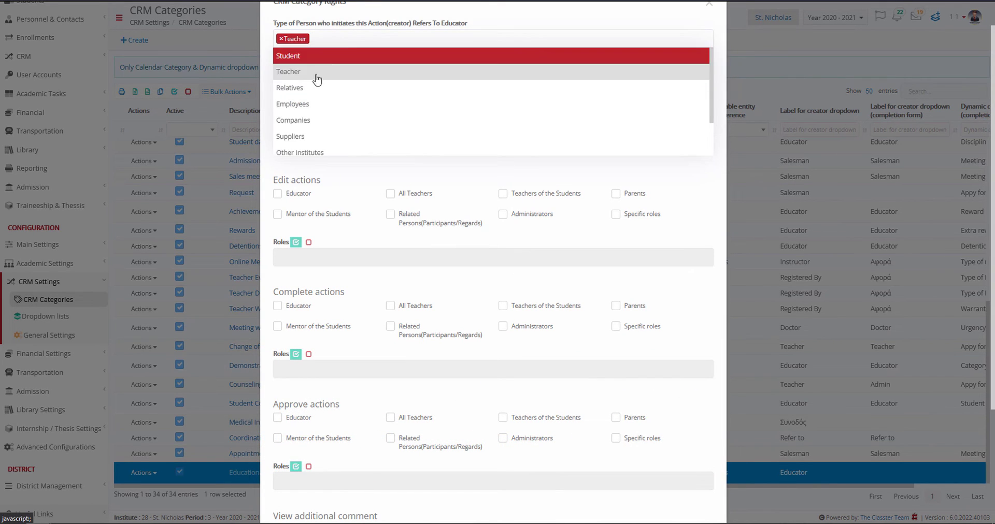
left_click(306, 106)
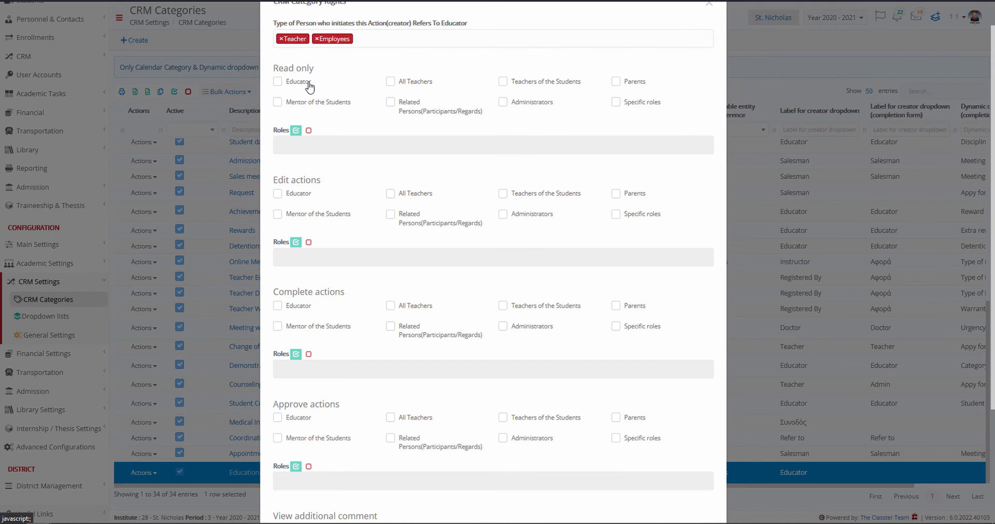
Step: Grant read-only rights to Educator, Related Persons and Administrators, and edit rights to Educator and Administrators
left_click(304, 83)
left_click(406, 106)
scroll(984, 207, "down", 1)
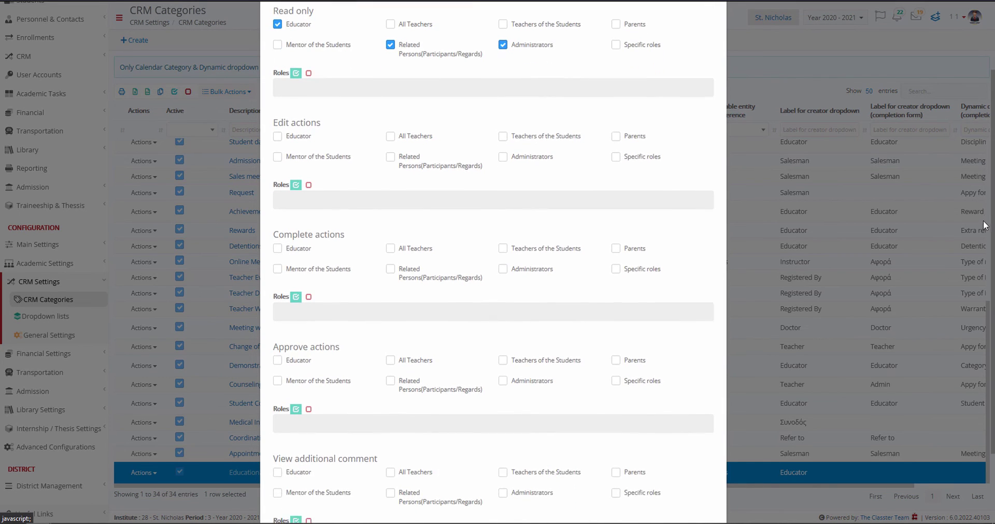
scroll(976, 245, "down", 1)
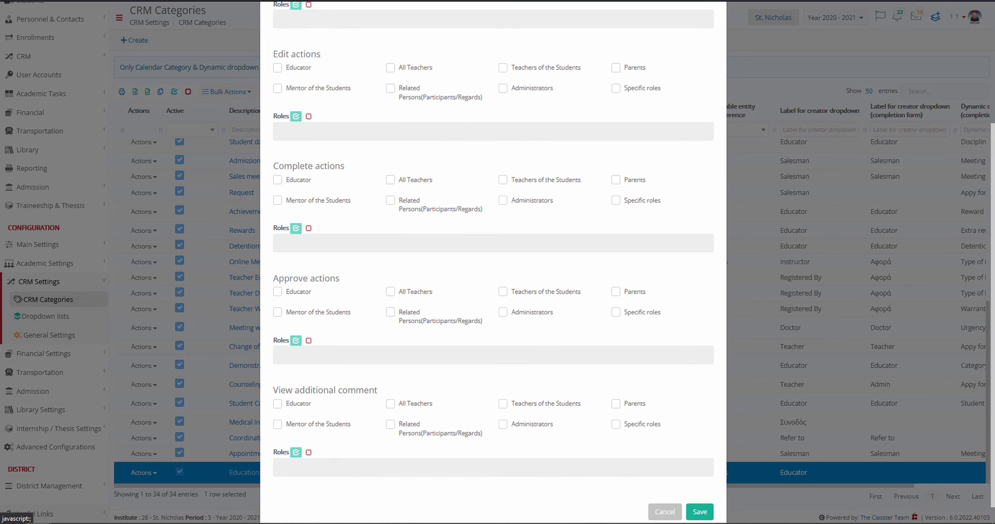
left_click(280, 69)
Step: Grant complete rights to Educator and Administrators, and approve rights to Educator, Related Persons and Administrators
left_click(278, 181)
left_click(542, 202)
left_click(284, 293)
left_click(417, 317)
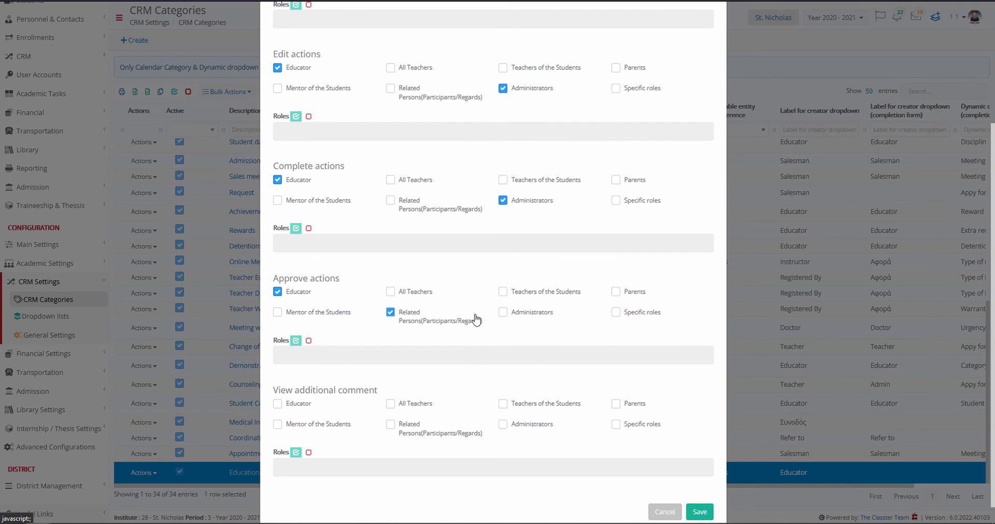
left_click(536, 317)
Step: Allow Educator and Administrators to view the additional comment and save the category rights
left_click(299, 407)
left_click(514, 428)
scroll(974, 326, "down", 1)
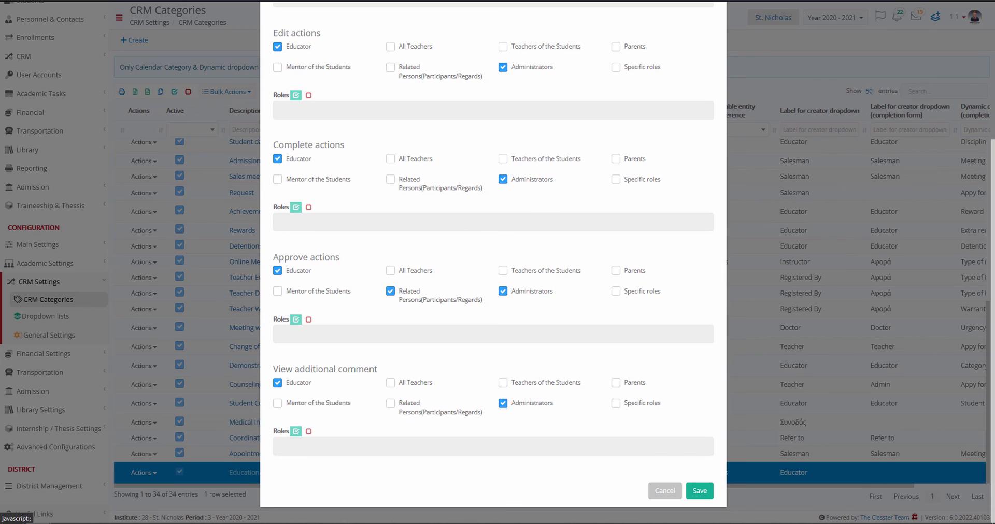
left_click(699, 492)
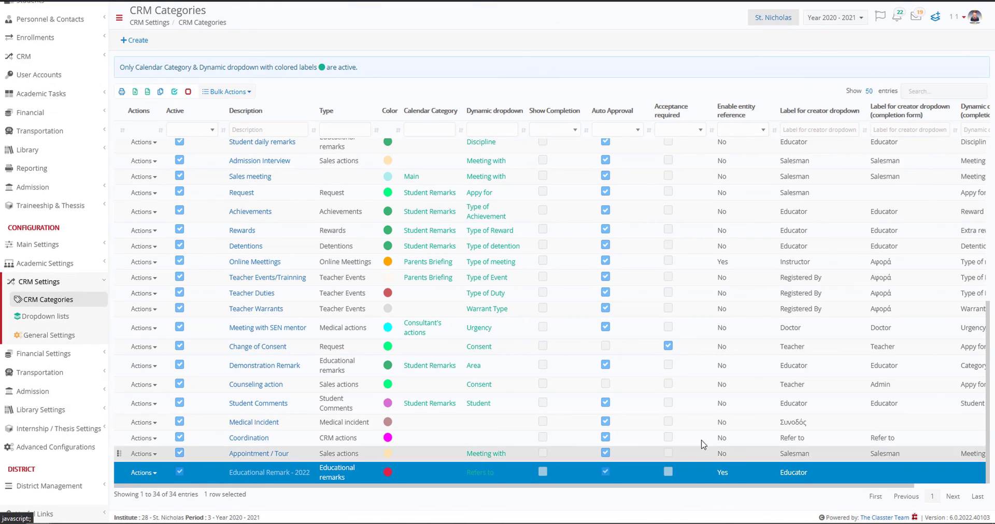